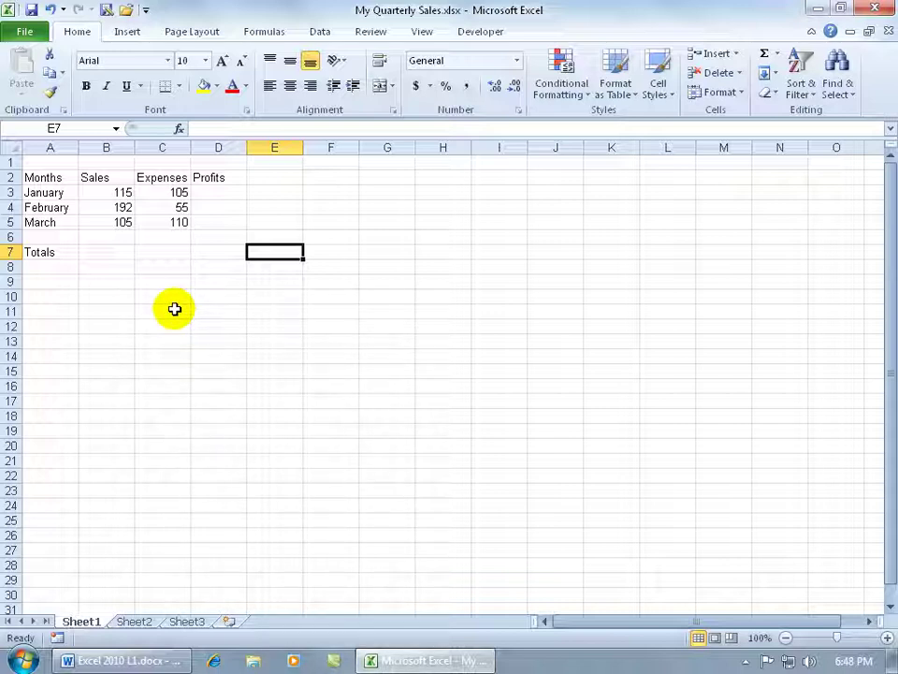
Step: Run the Compatibility Checker on the workbook and dismiss its results
click(28, 31)
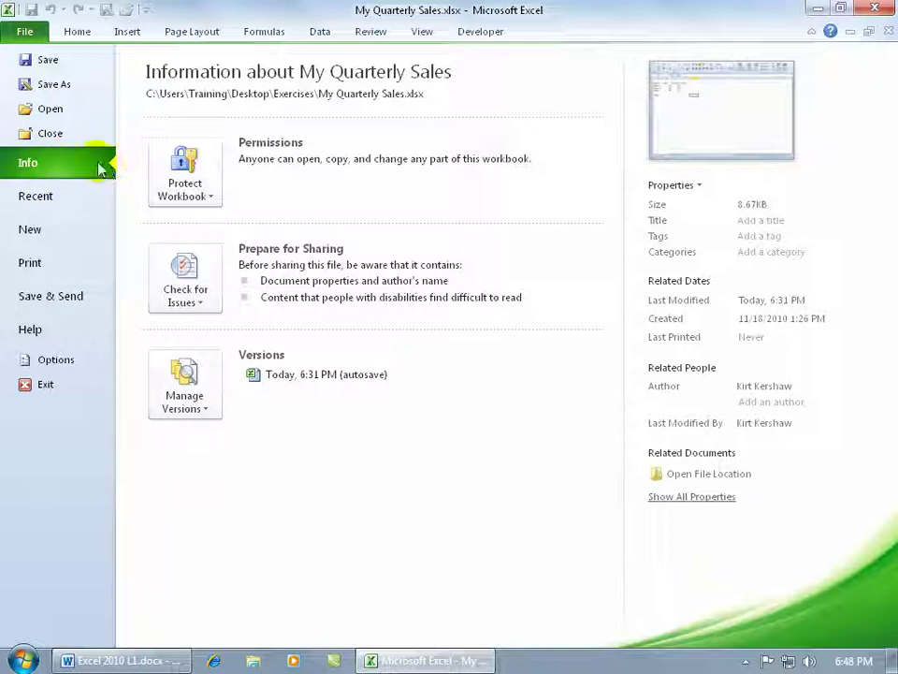
click(202, 307)
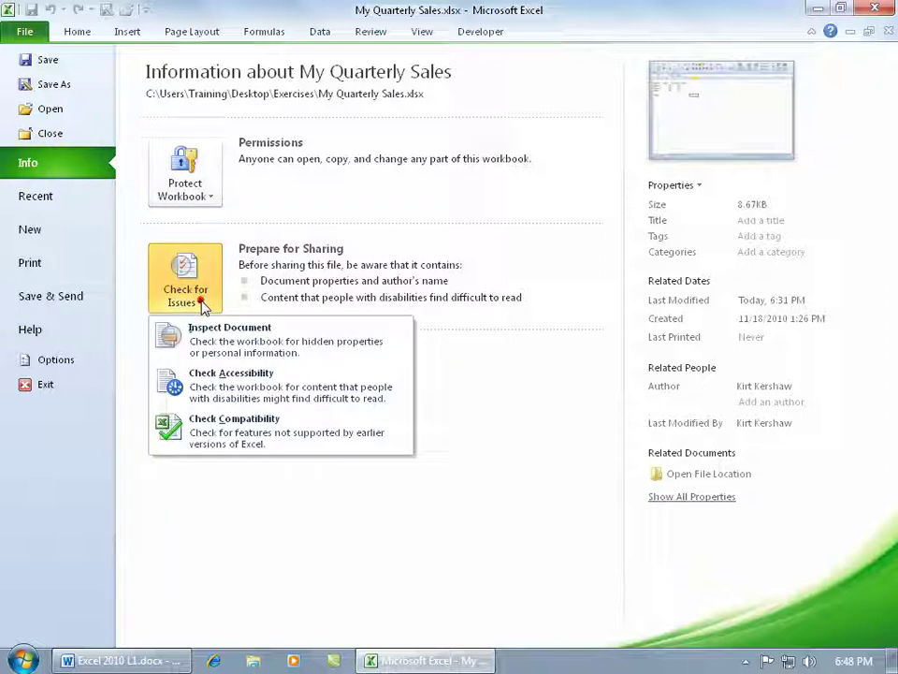
click(253, 431)
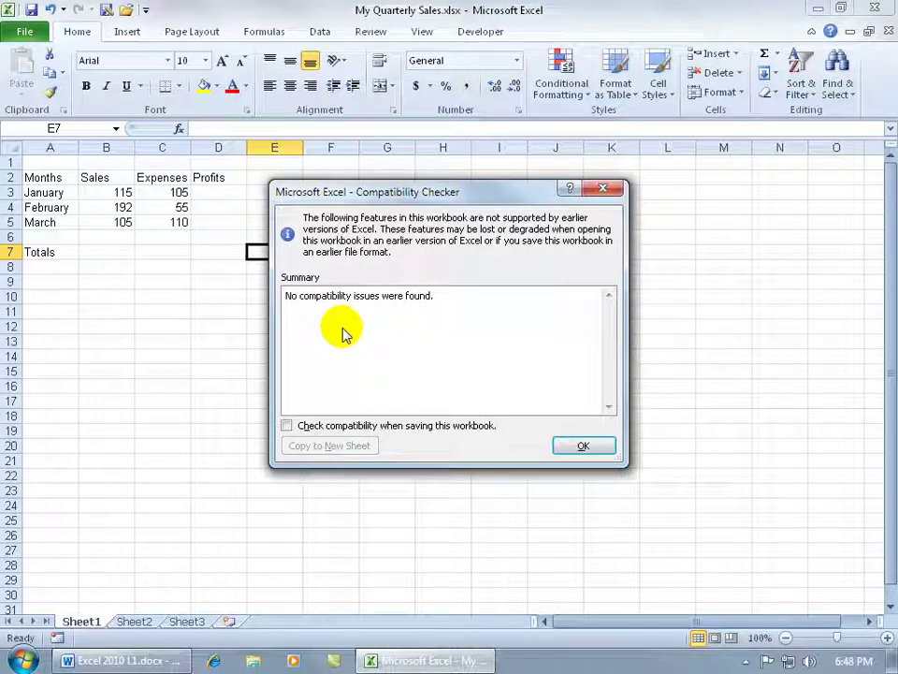
click(580, 445)
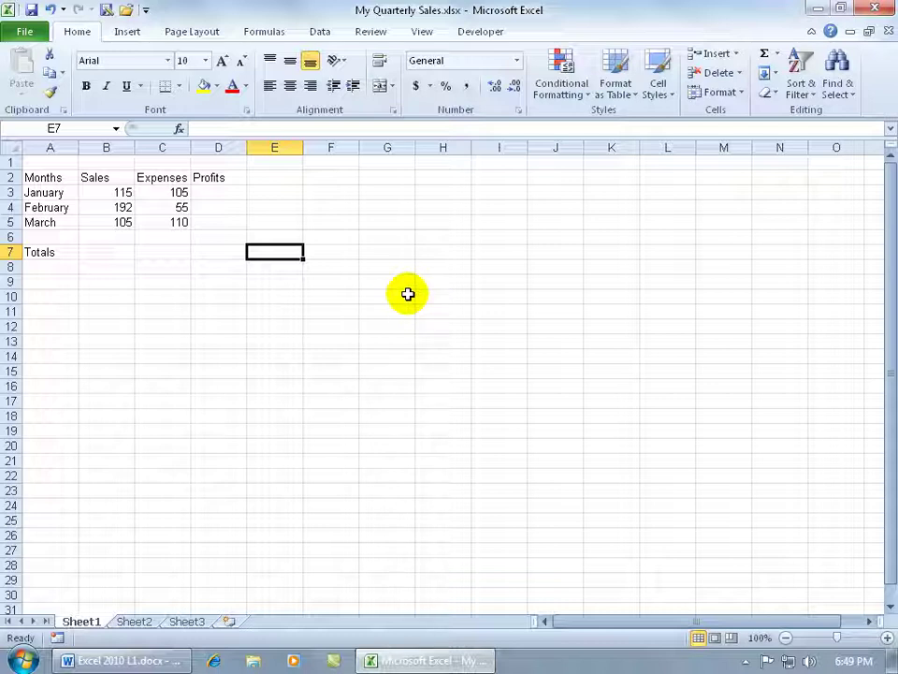
Step: Apply Red Data Bar gradient fill to the Sales and Expenses figures in B3:C5
click(110, 190)
drag(109, 191, 166, 221)
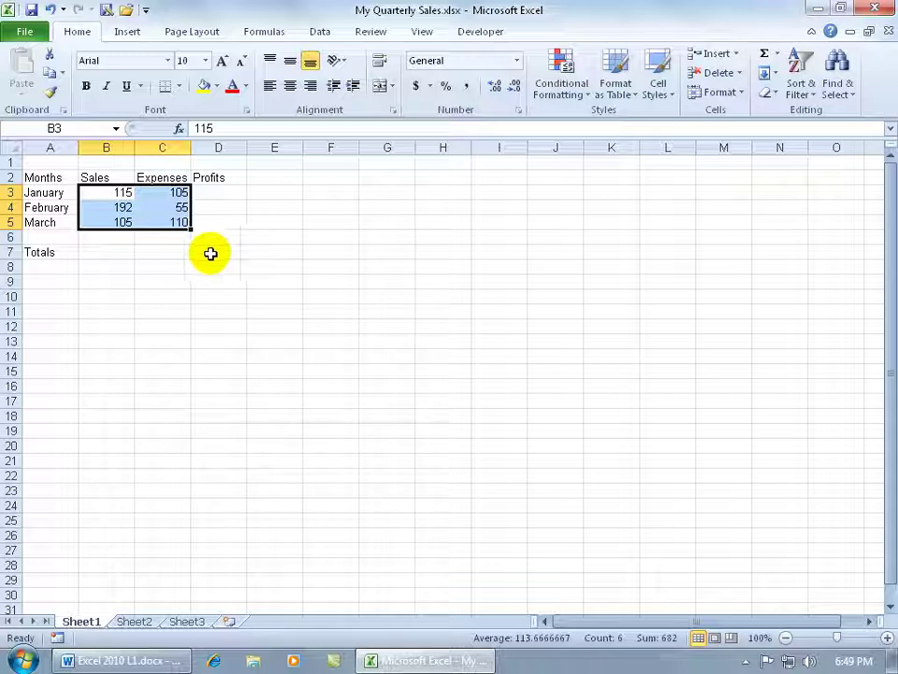
click(214, 253)
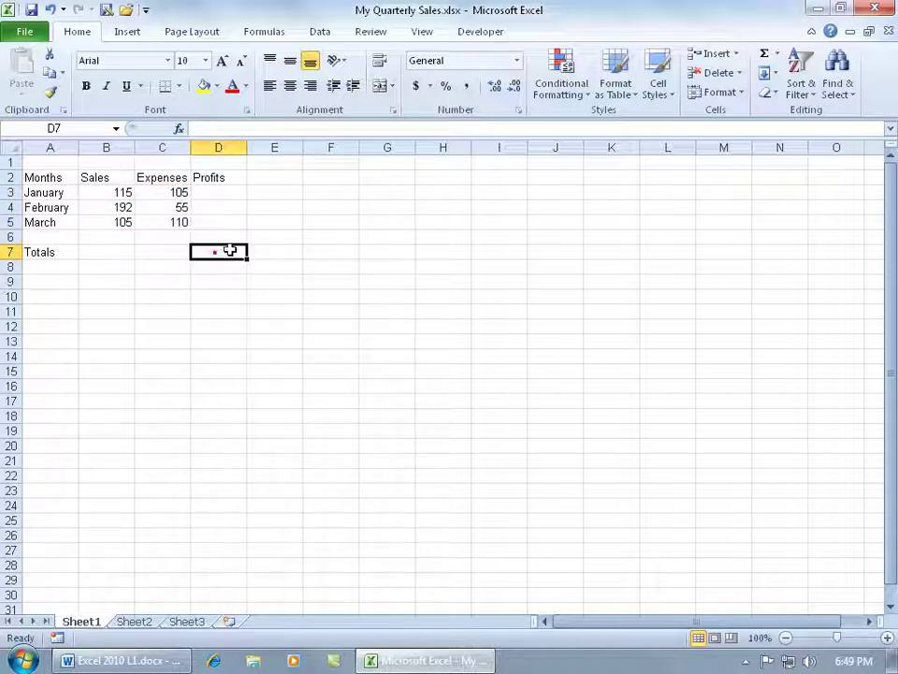
click(109, 192)
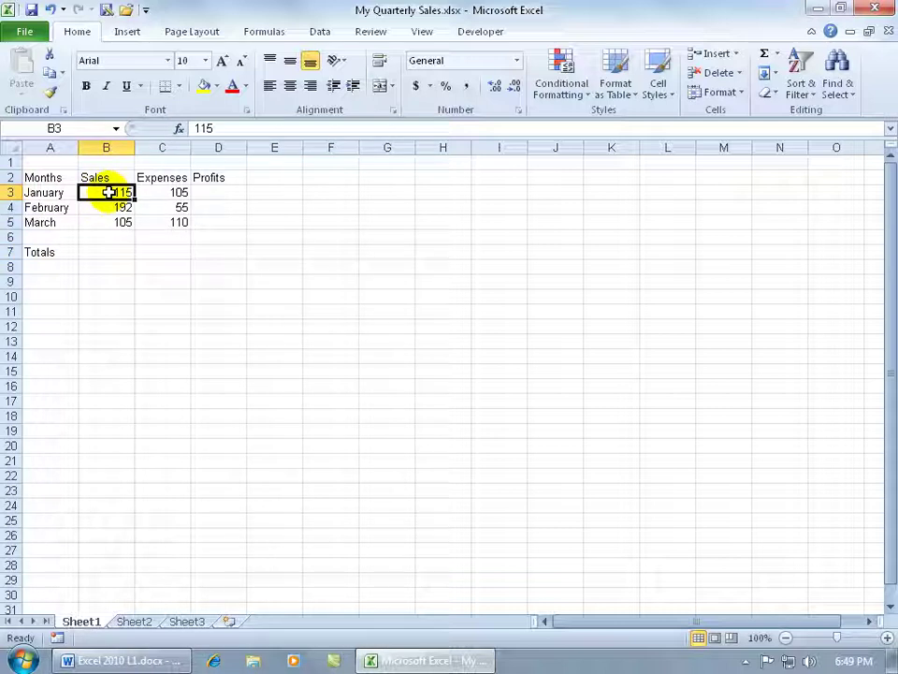
drag(110, 192, 166, 221)
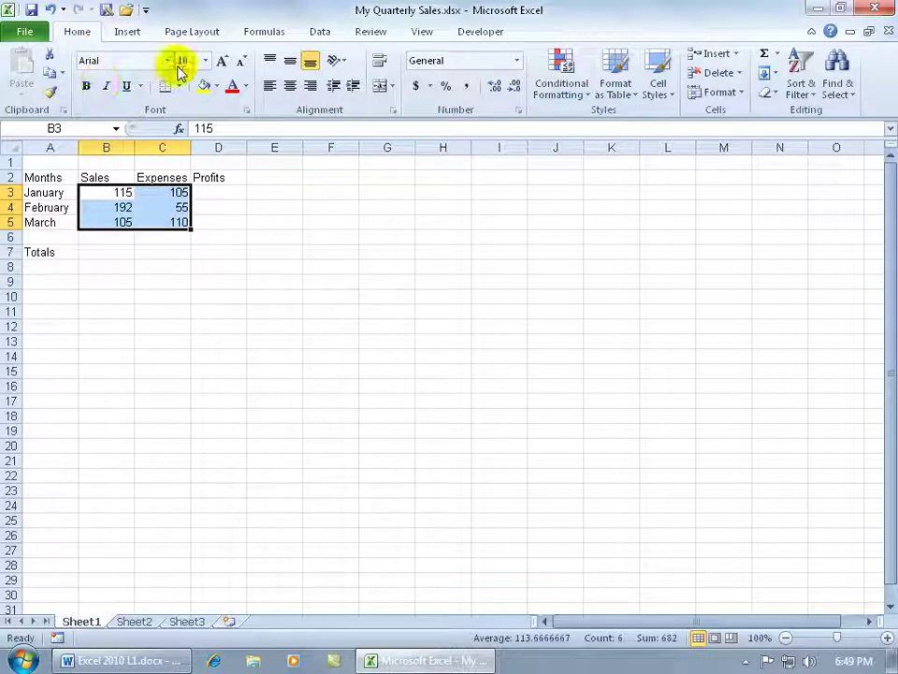
click(580, 101)
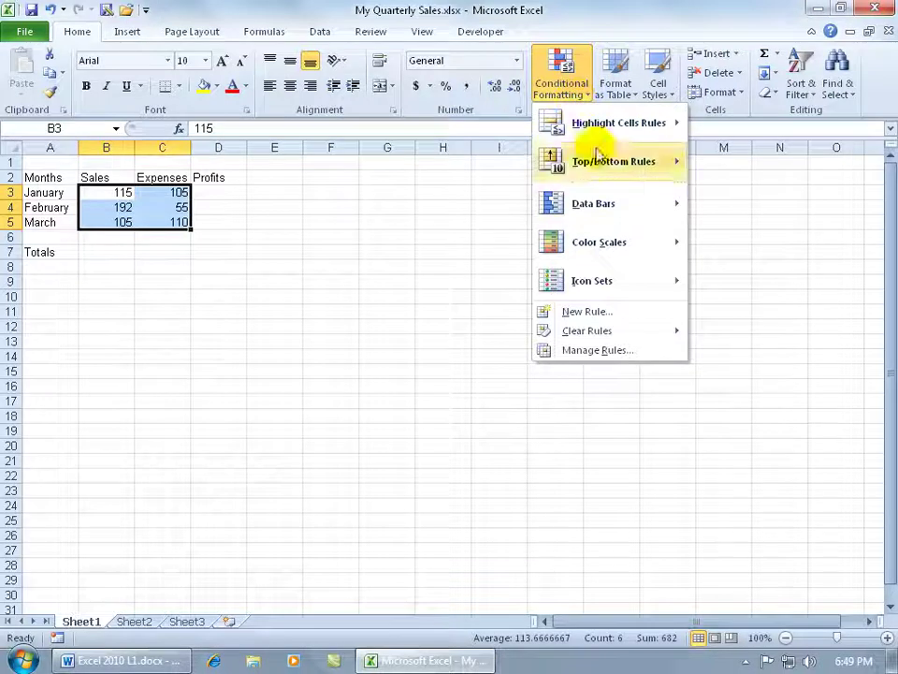
mouse_move(605, 211)
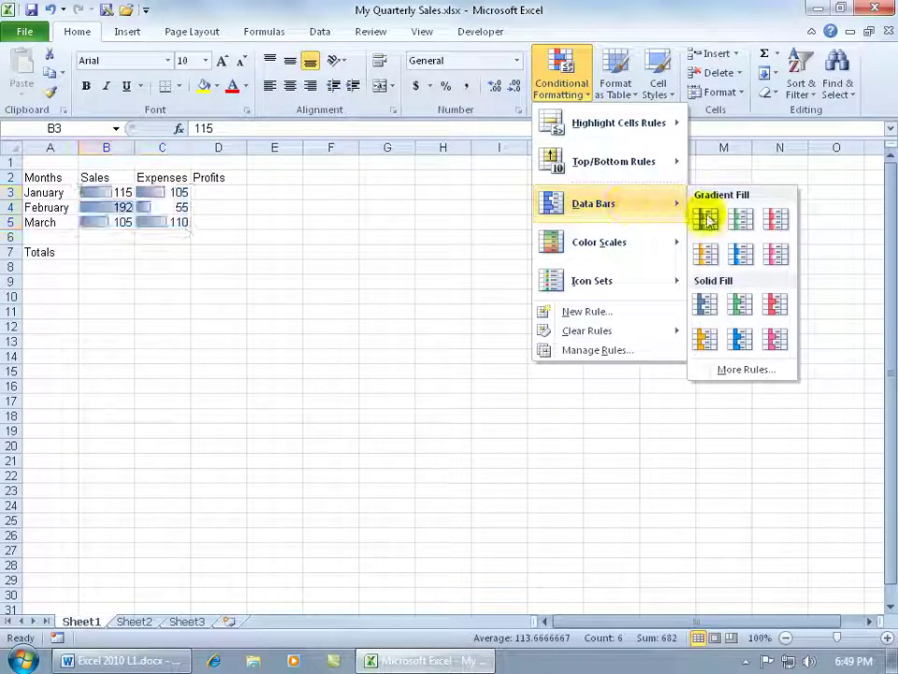
click(775, 222)
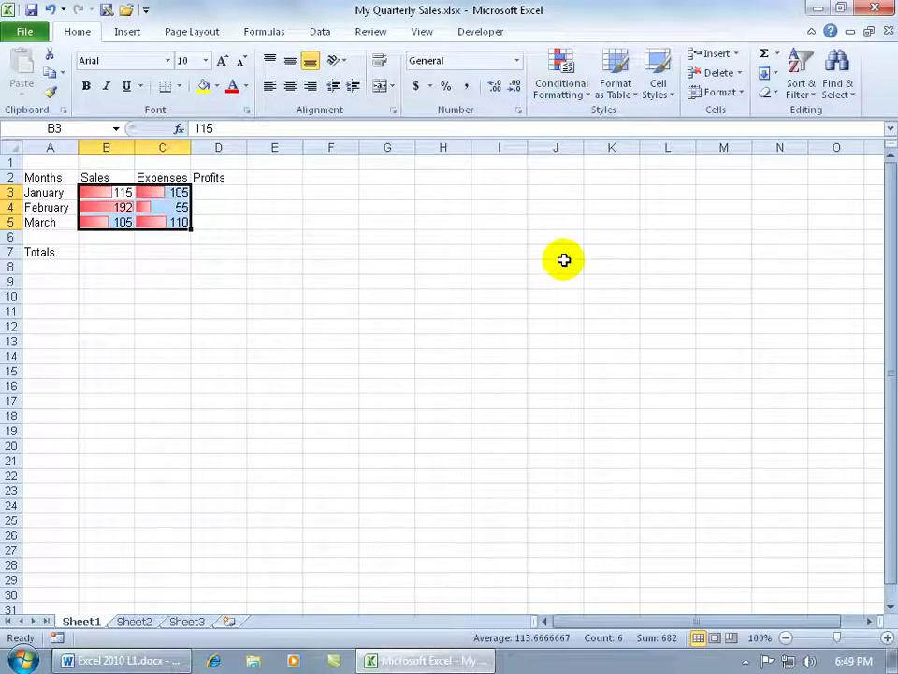
click(275, 252)
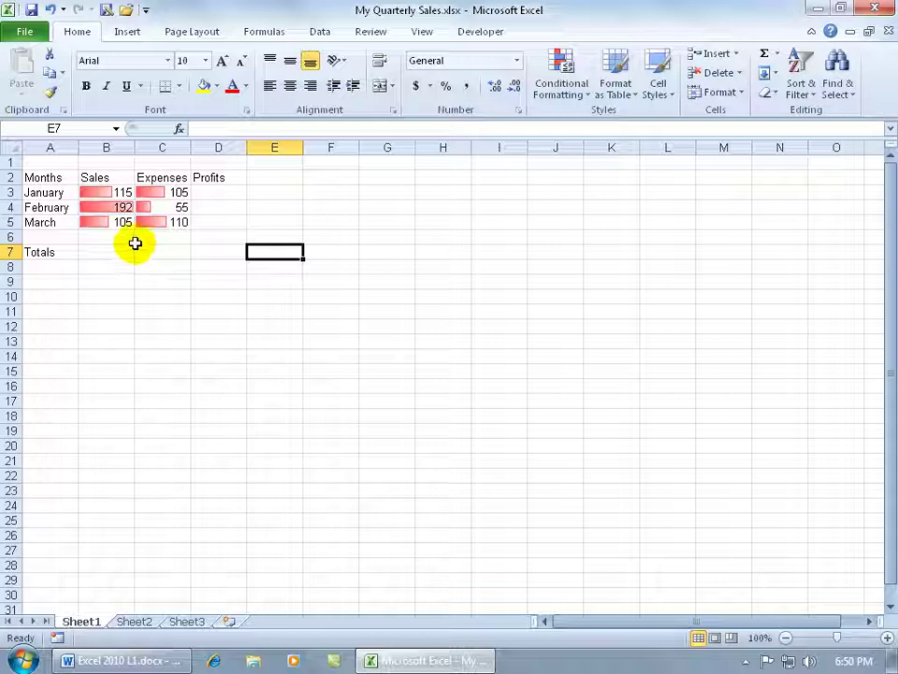
click(182, 208)
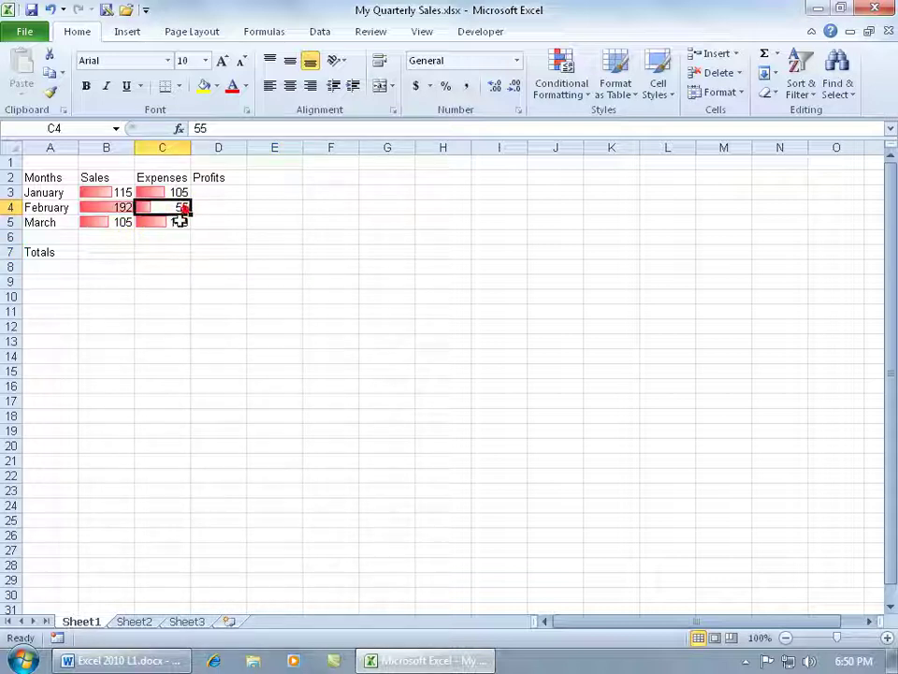
click(185, 194)
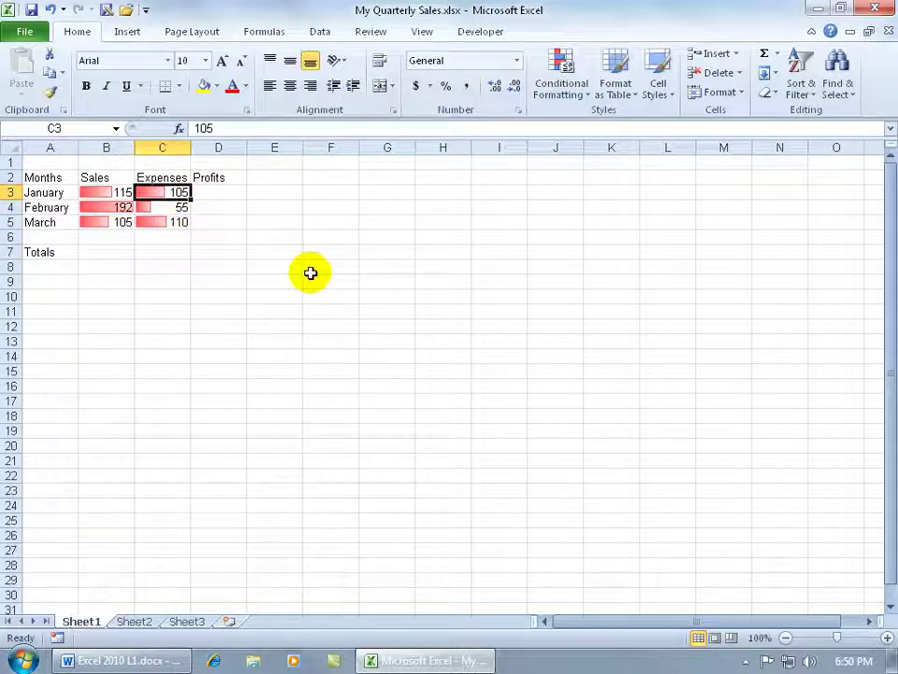
click(312, 270)
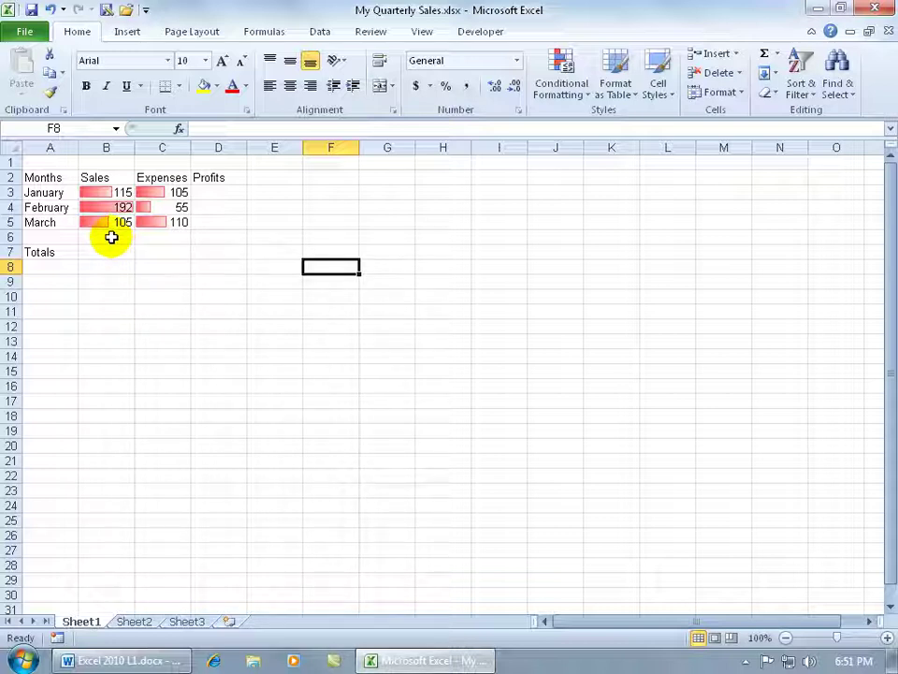
Step: Run Check Compatibility from File > Info and scroll the report to the data-bar warning
click(25, 31)
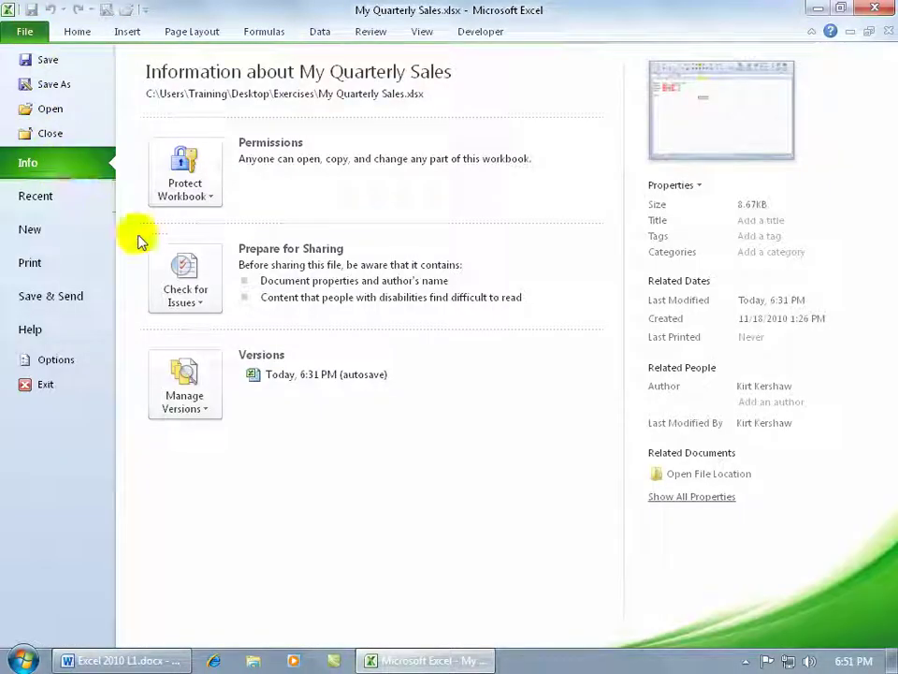
click(183, 274)
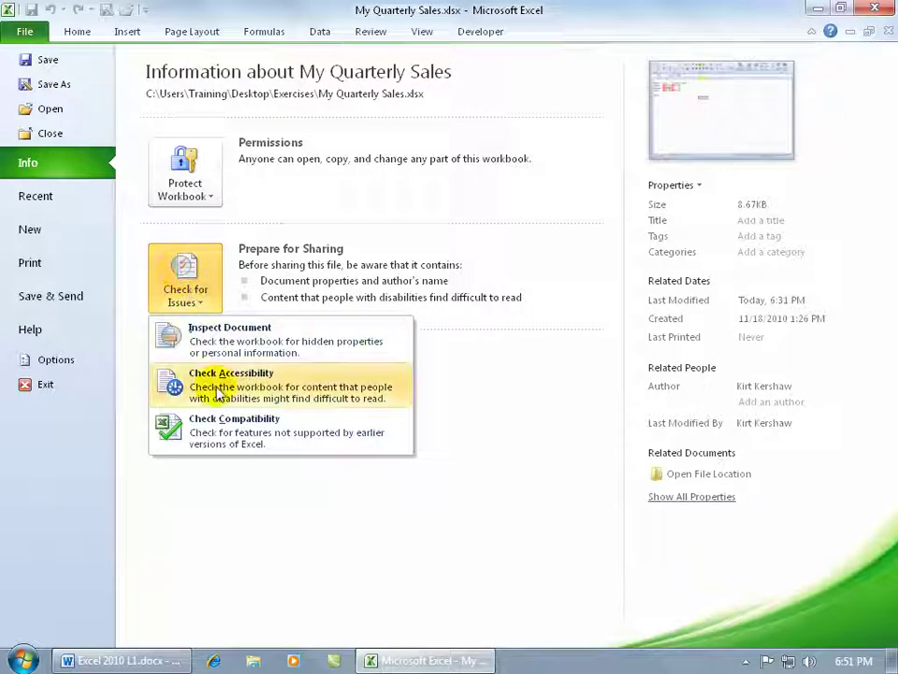
click(161, 425)
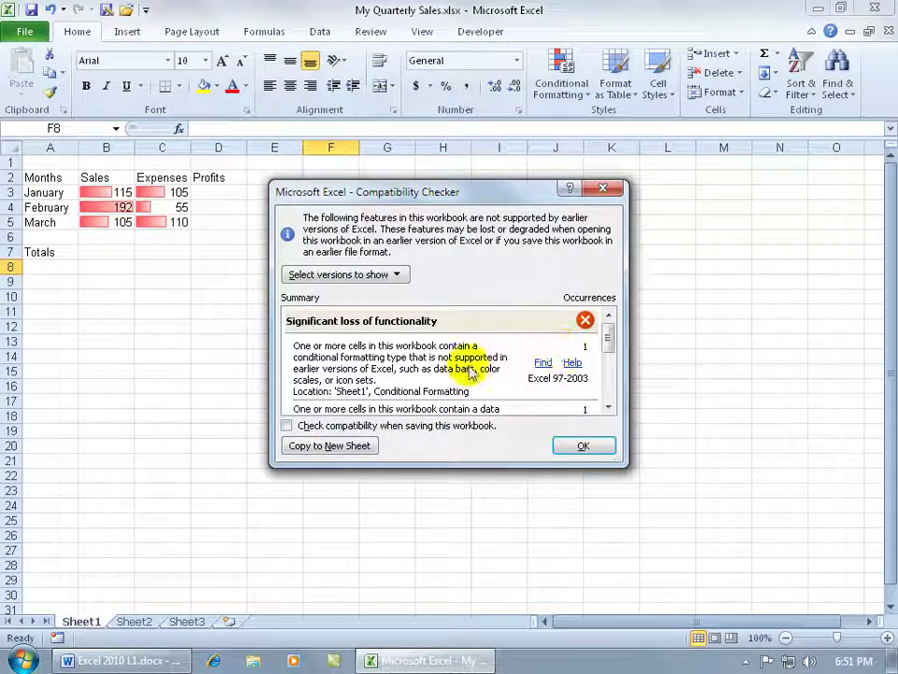
mouse_move(616, 341)
mouse_down()
mouse_move(619, 397)
mouse_move(615, 321)
mouse_up()
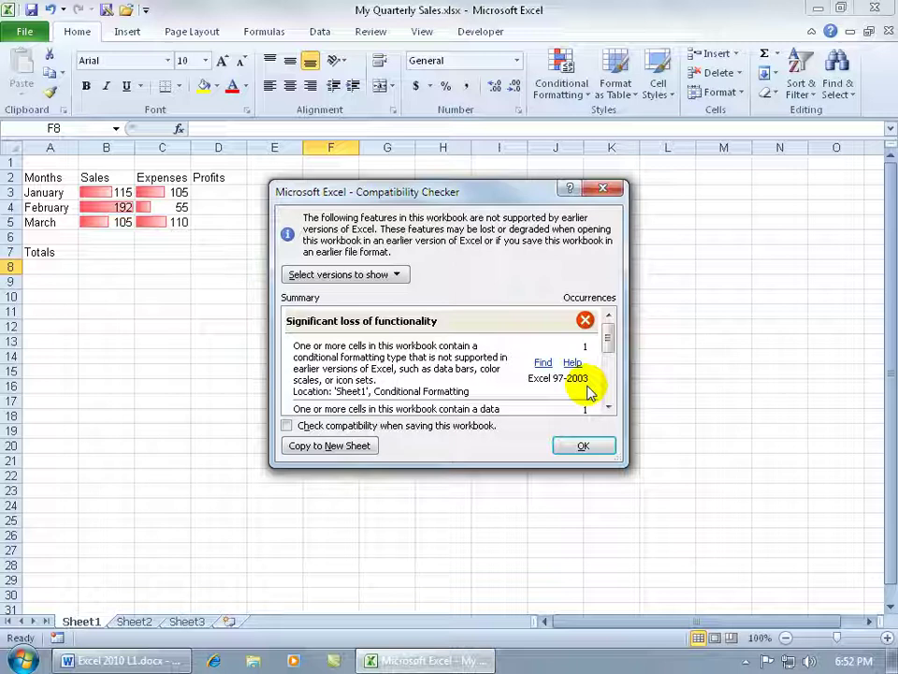
click(608, 408)
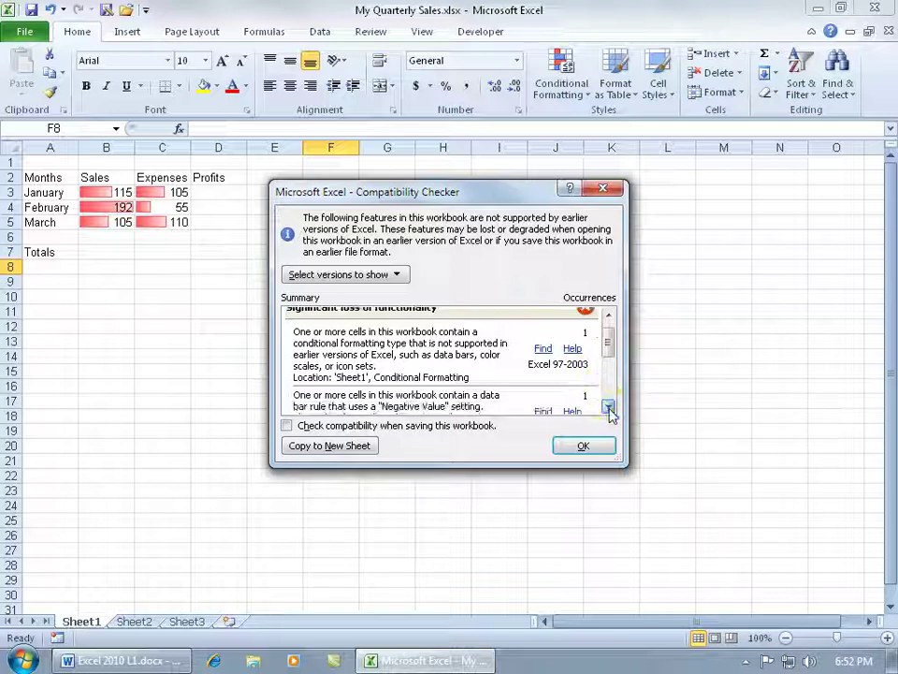
click(608, 408)
click(608, 408)
click(609, 407)
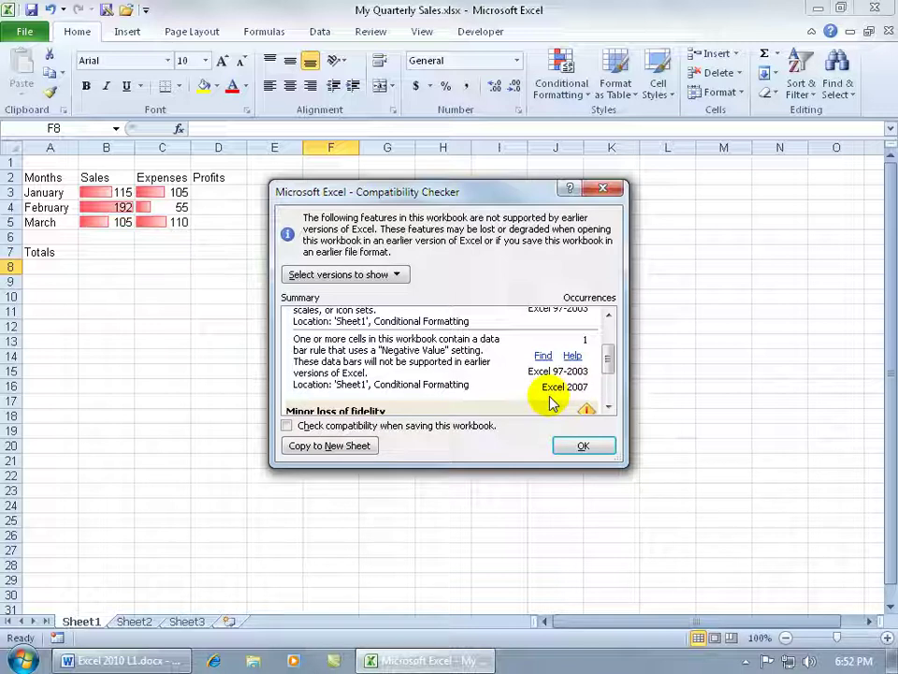
click(608, 407)
click(608, 407)
click(608, 407)
click(608, 407)
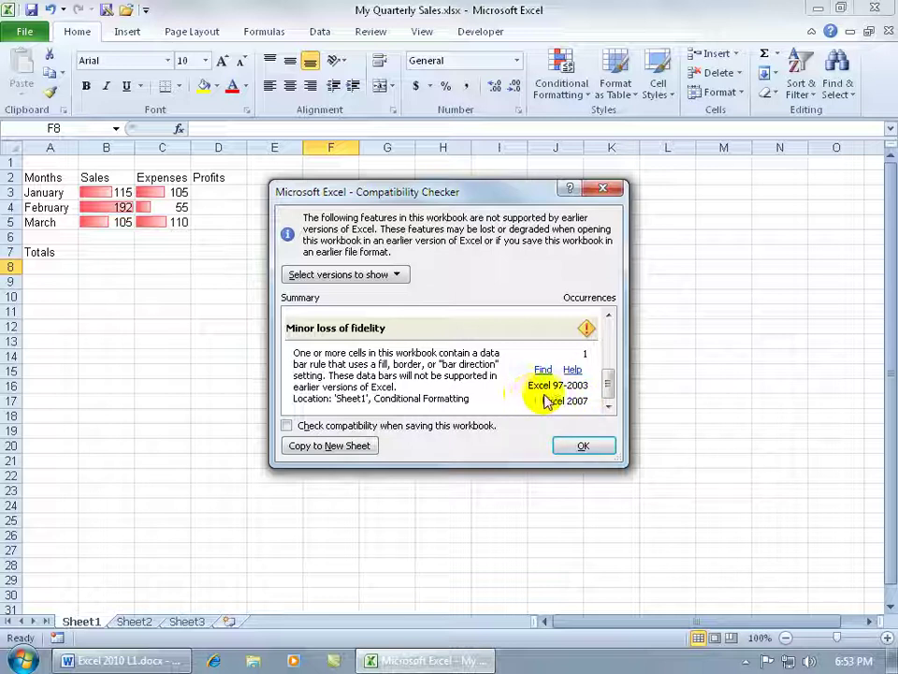
drag(609, 388, 613, 372)
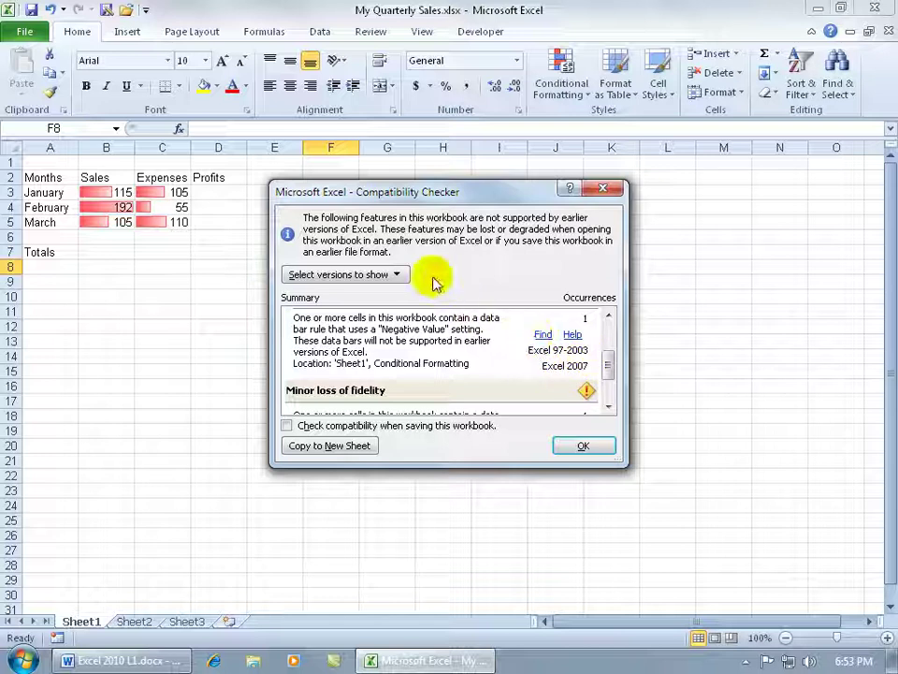
Step: Turn Excel 97-2003 off and back on in the checker's versions-to-show list
click(396, 275)
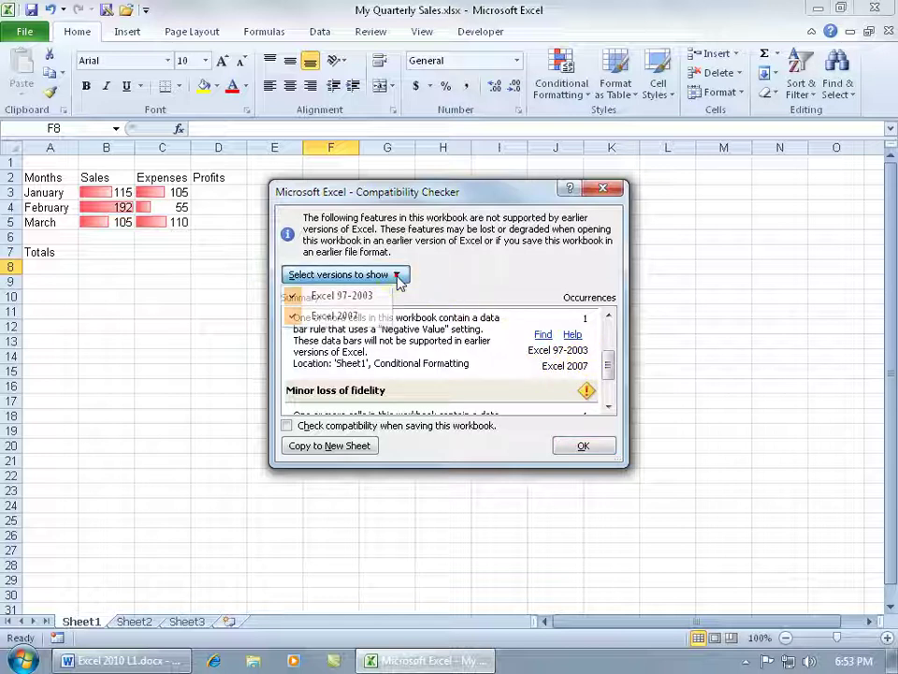
click(296, 297)
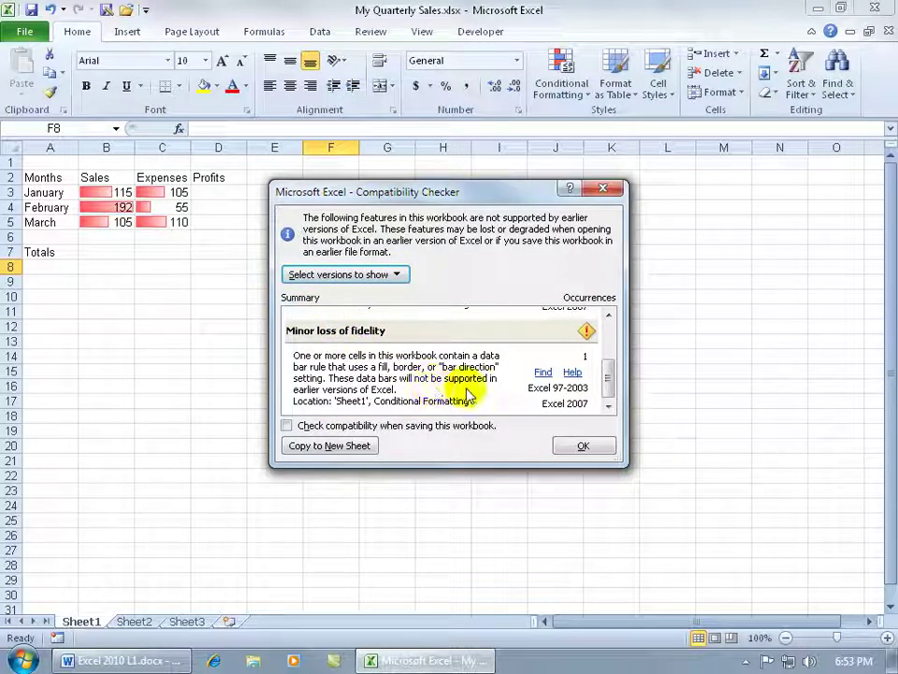
click(392, 276)
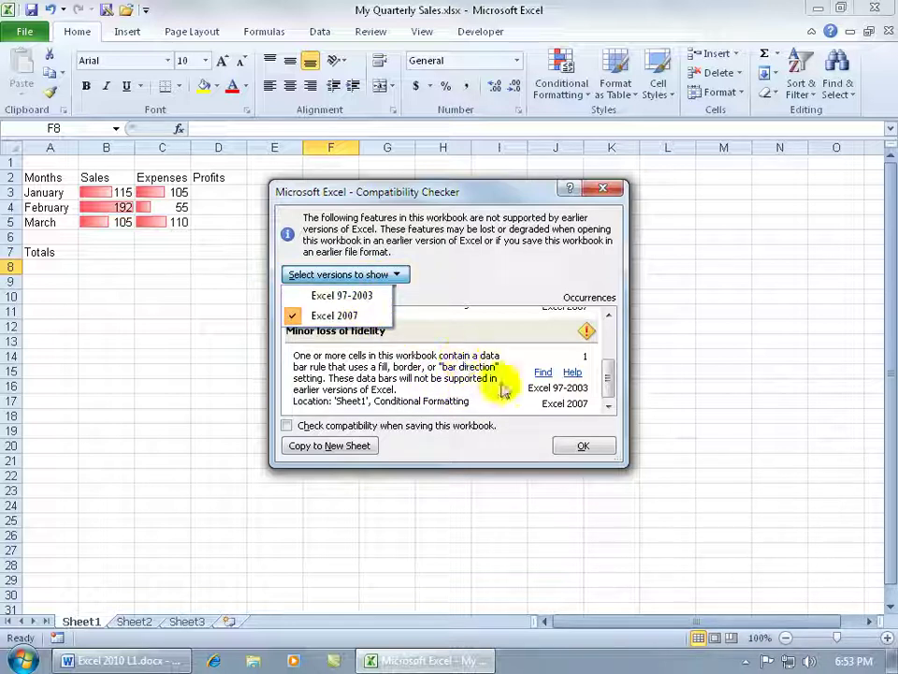
click(561, 402)
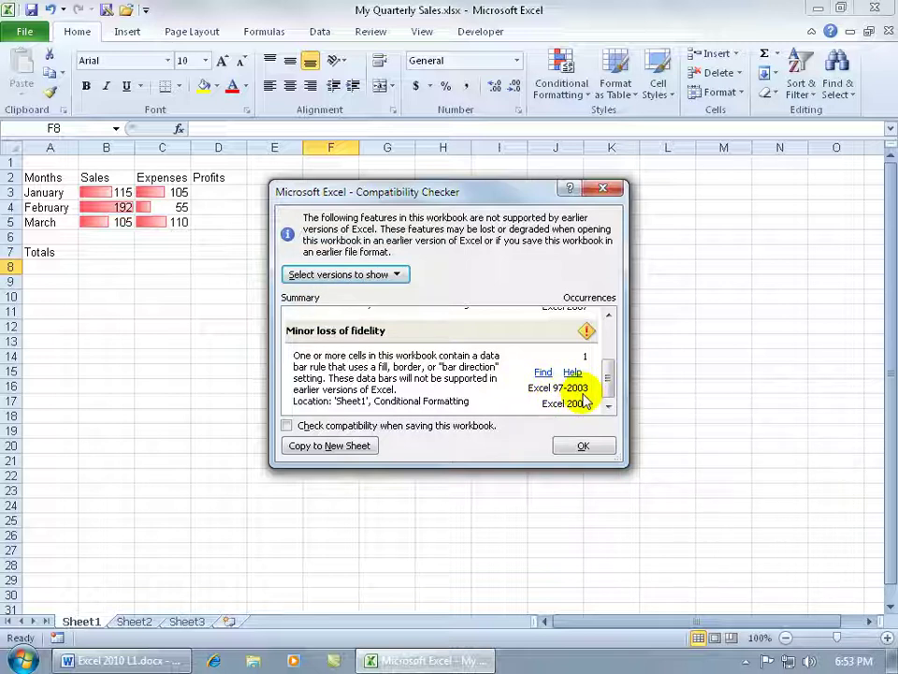
scroll(612, 377, up, 3)
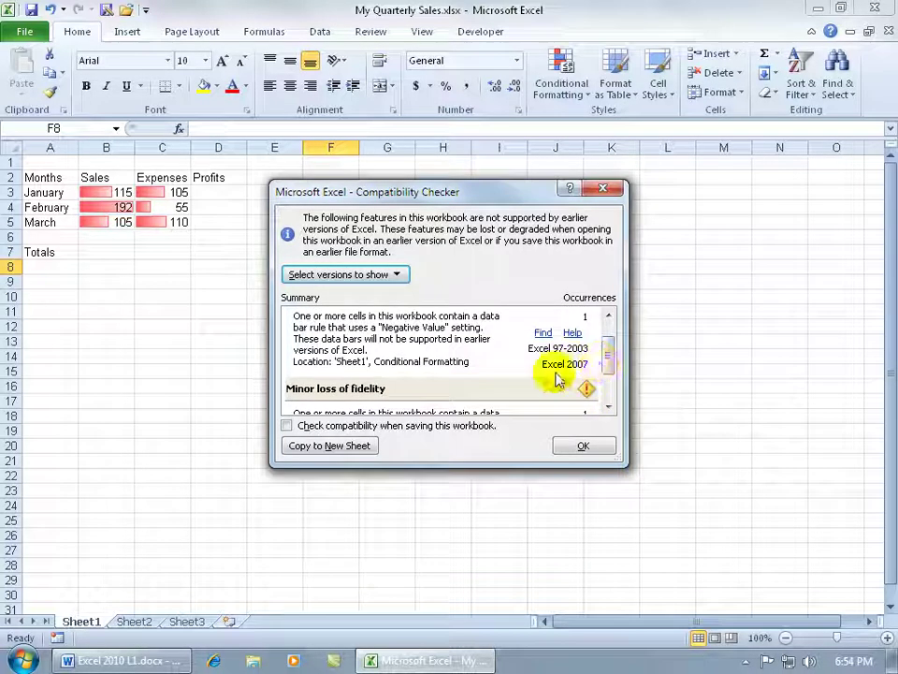
scroll(605, 357, up, 3)
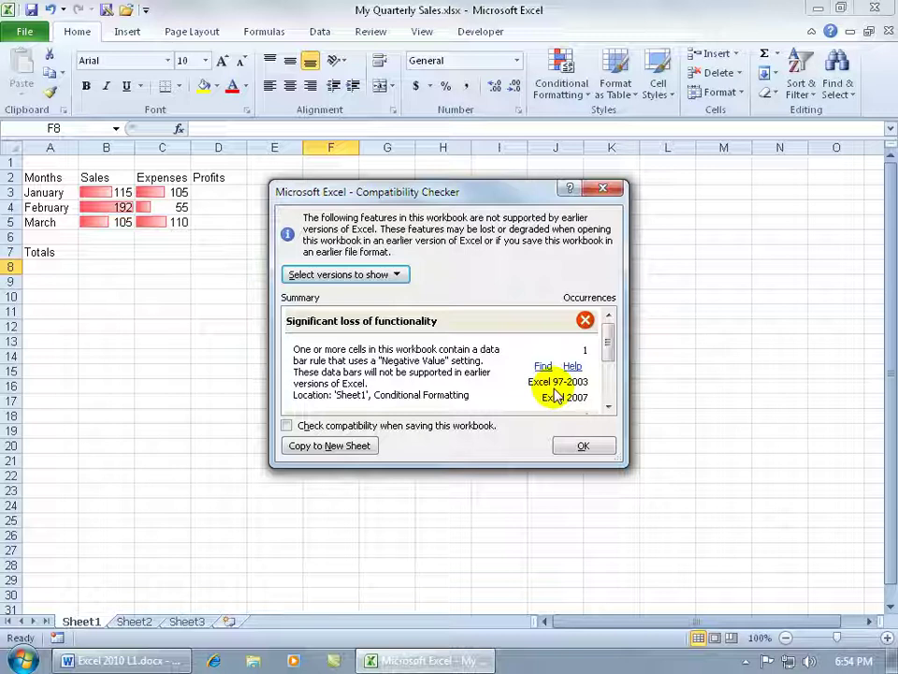
click(394, 276)
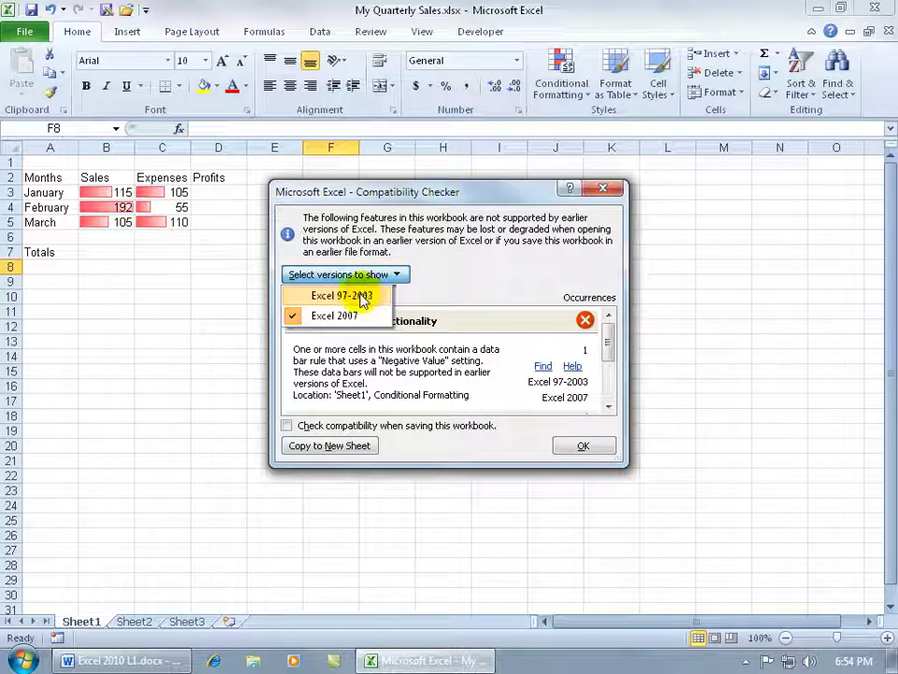
click(362, 298)
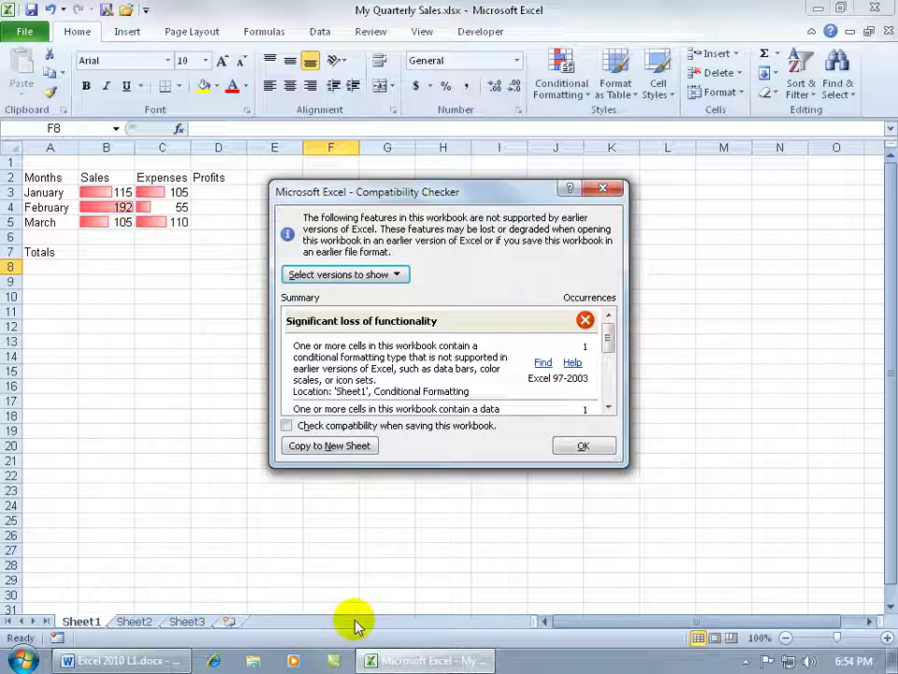
click(542, 367)
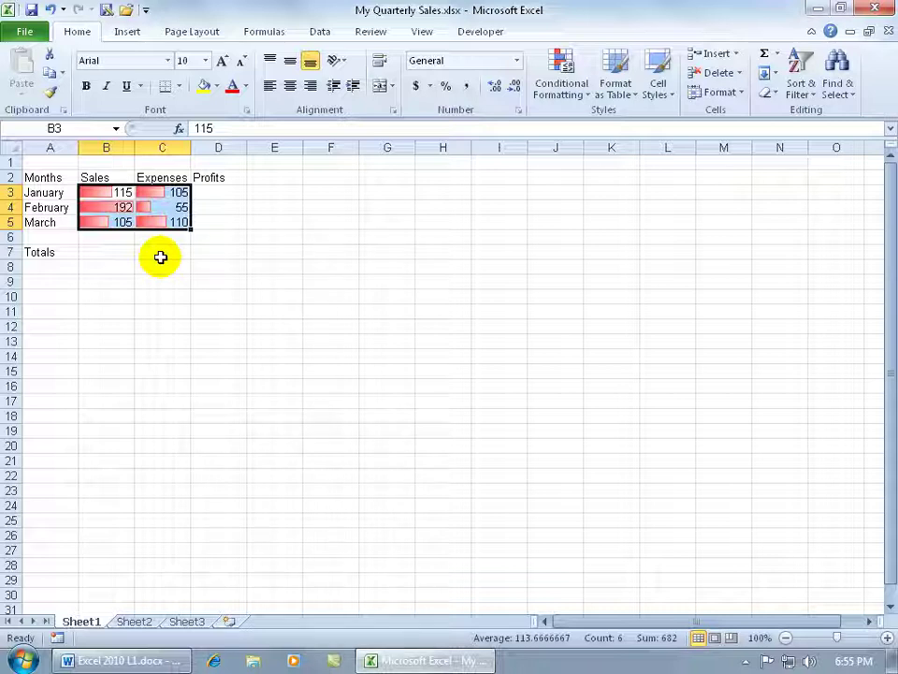
click(24, 30)
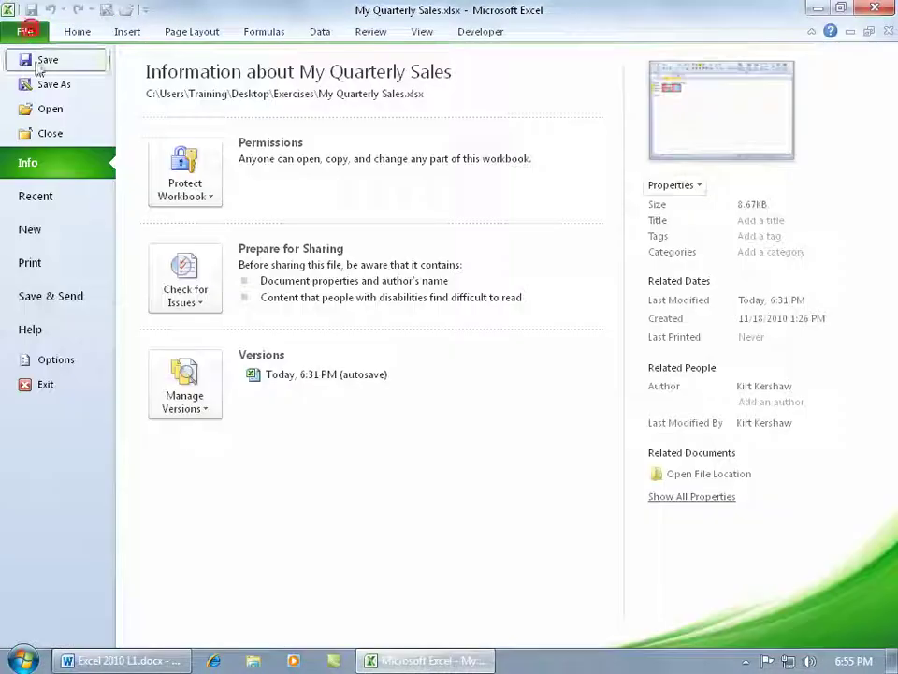
click(184, 277)
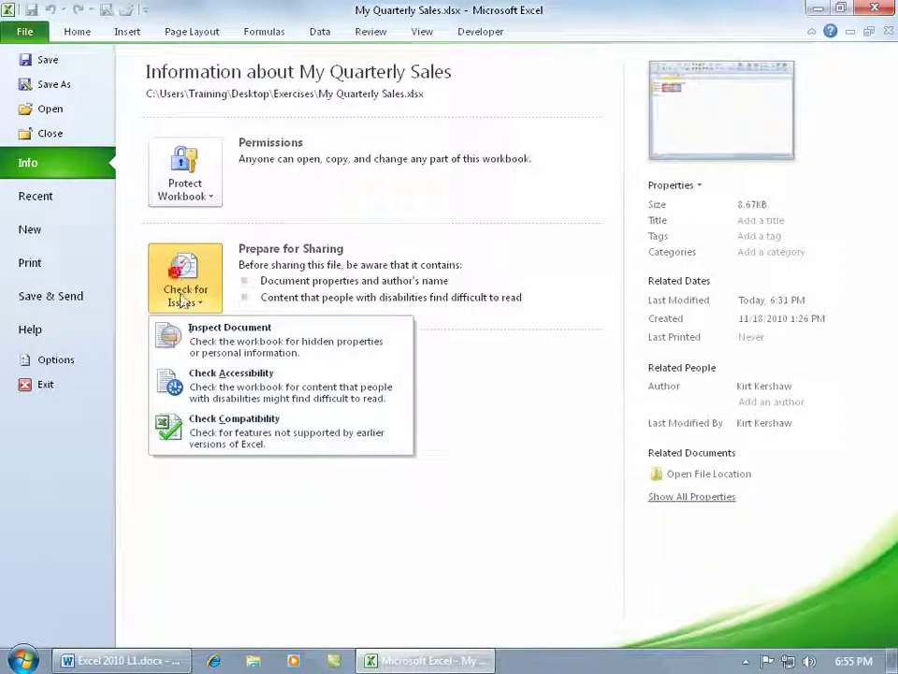
click(239, 449)
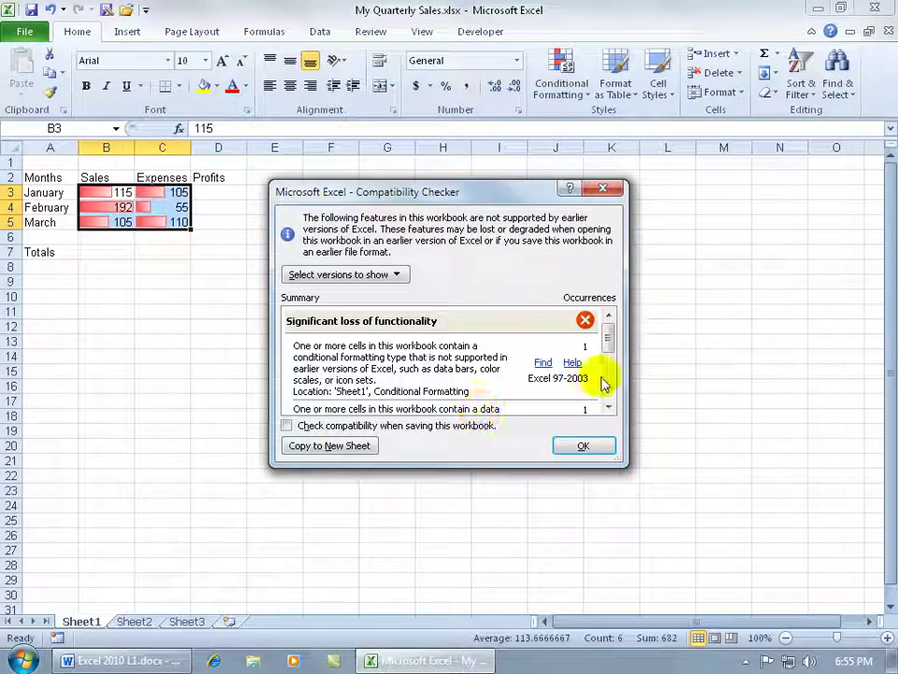
drag(613, 348, 615, 401)
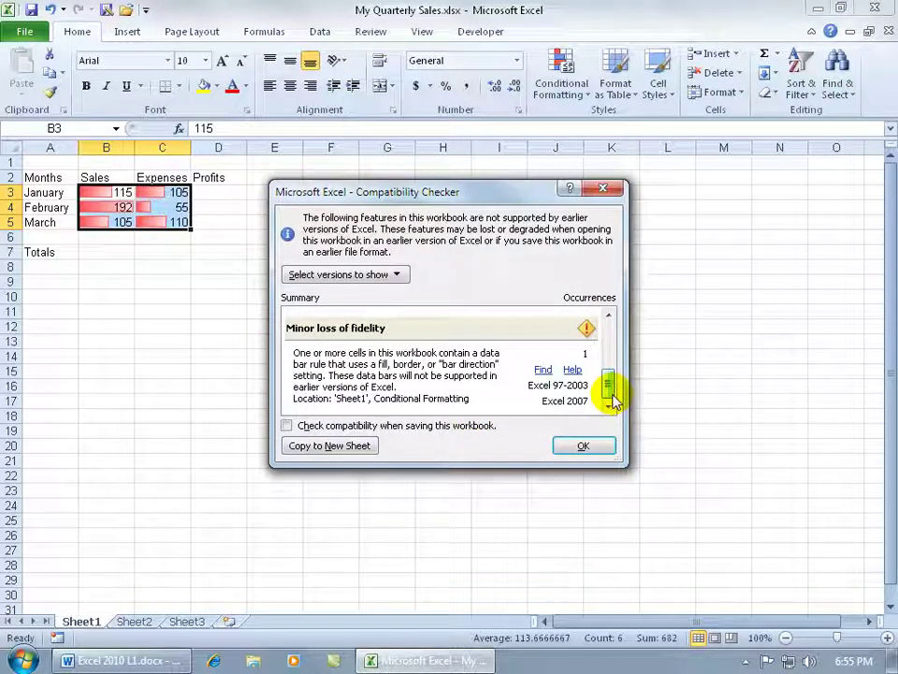
click(586, 447)
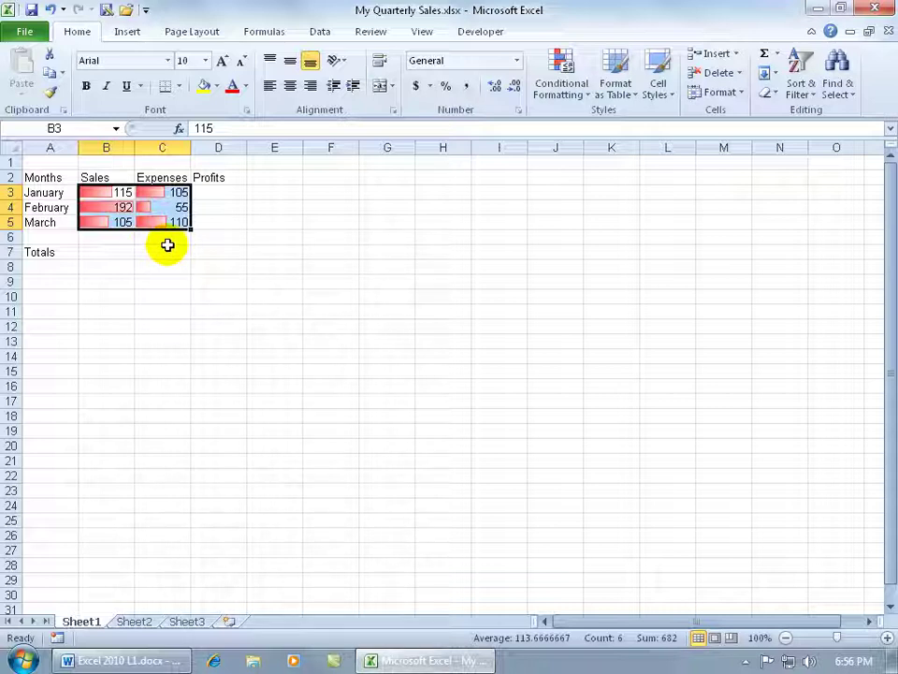
Step: Clear the conditional formatting rules from the selected cells B3:C5
click(573, 82)
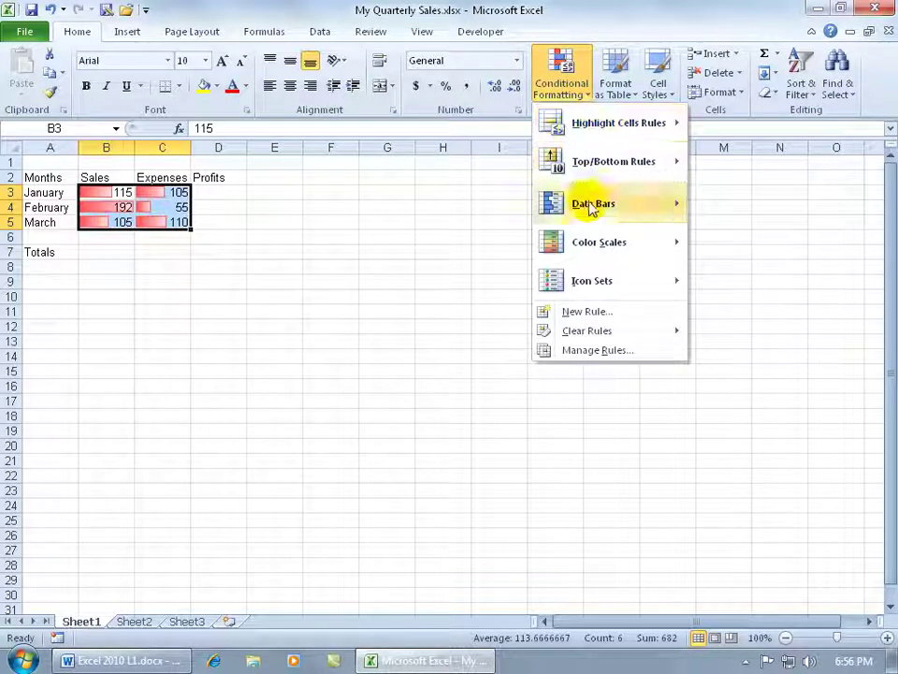
mouse_move(600, 339)
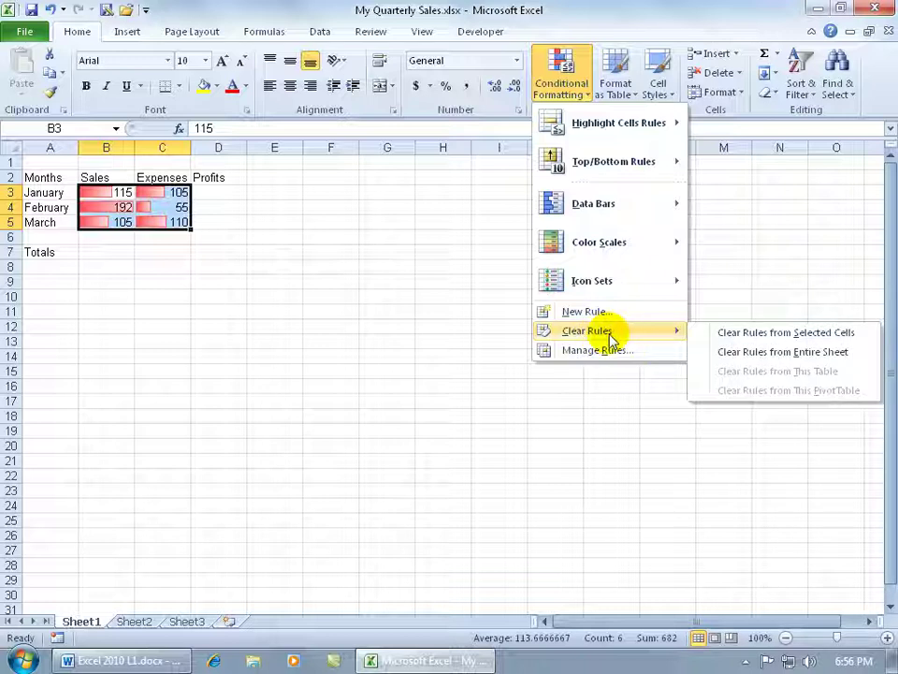
click(729, 343)
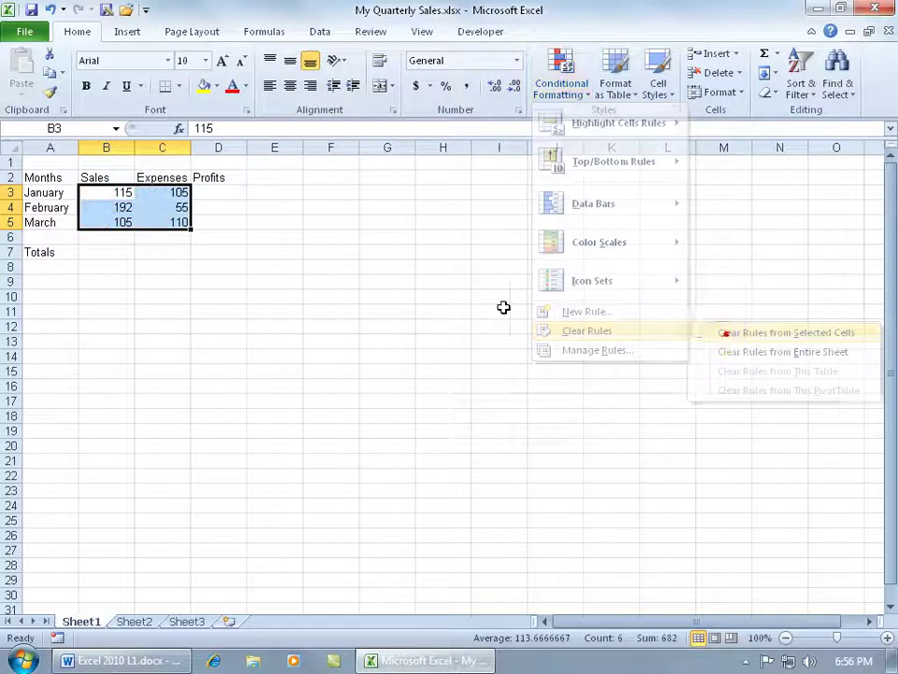
click(276, 269)
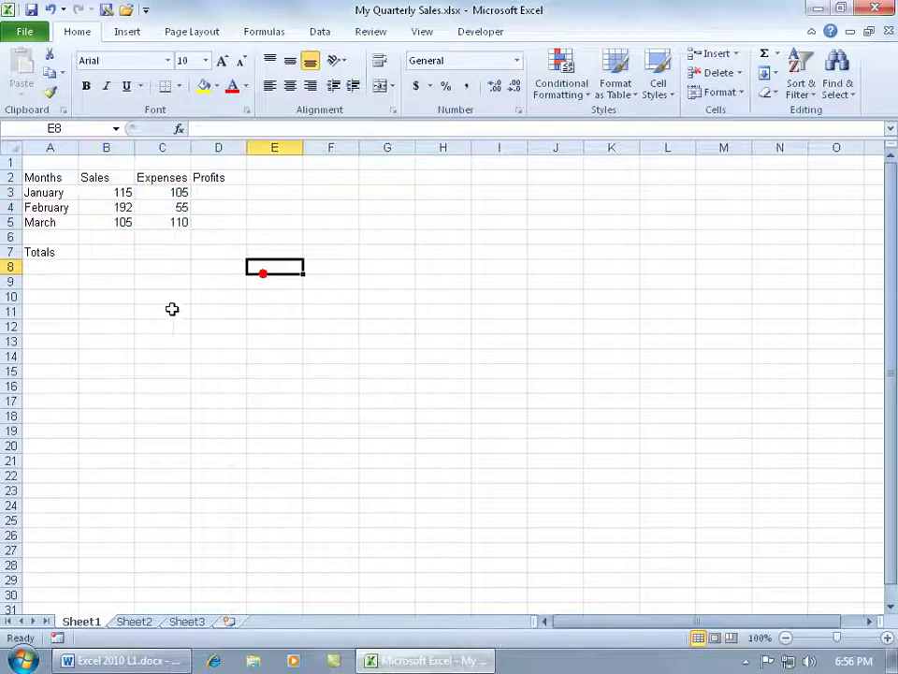
Step: Run the compatibility check on the workbook again
click(25, 30)
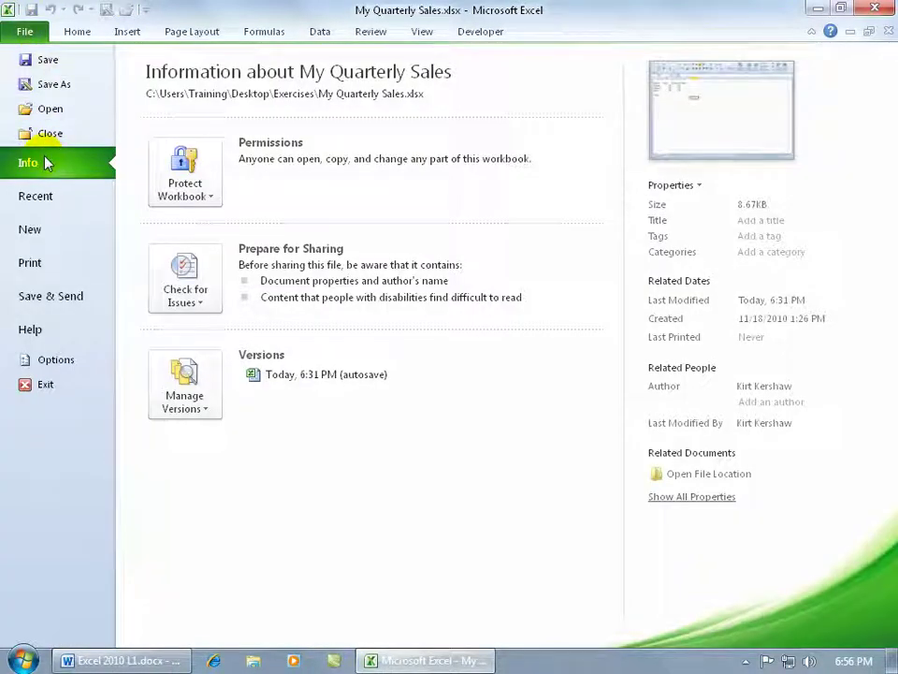
click(192, 284)
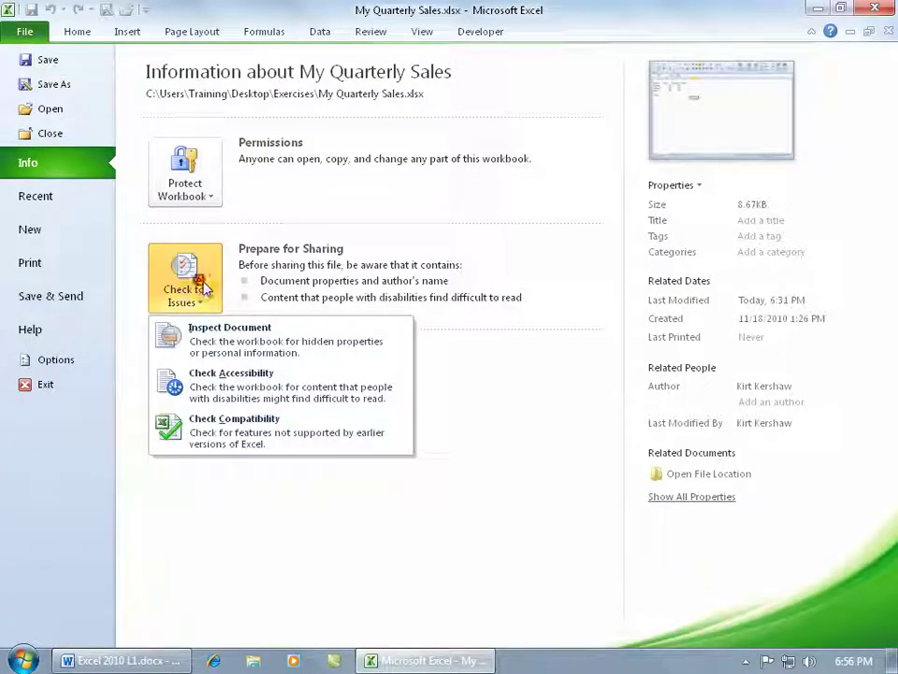
click(235, 427)
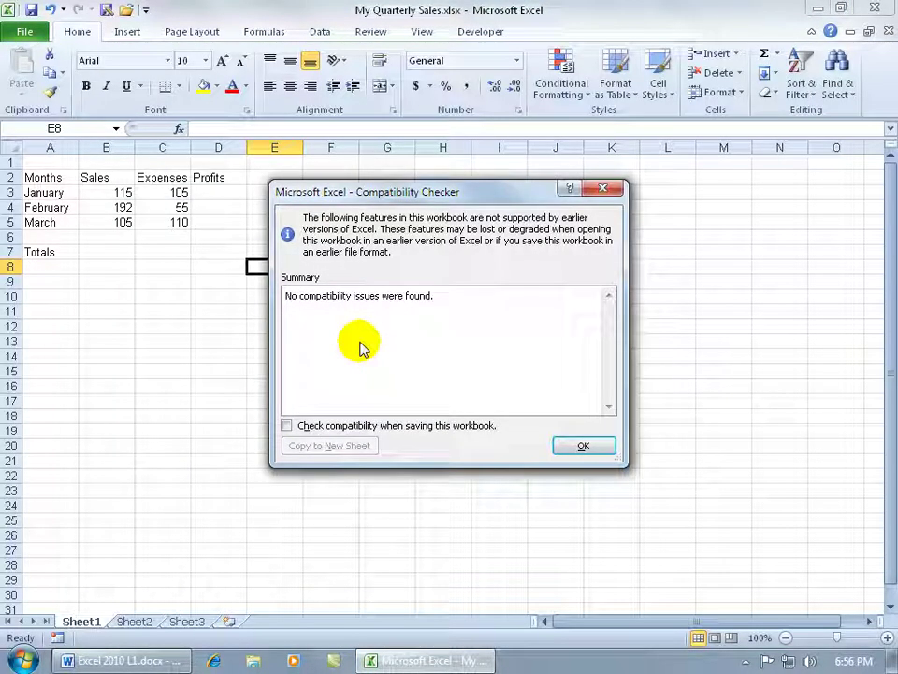
Step: Confirm the Compatibility Checker's no-issues report with OK
click(568, 444)
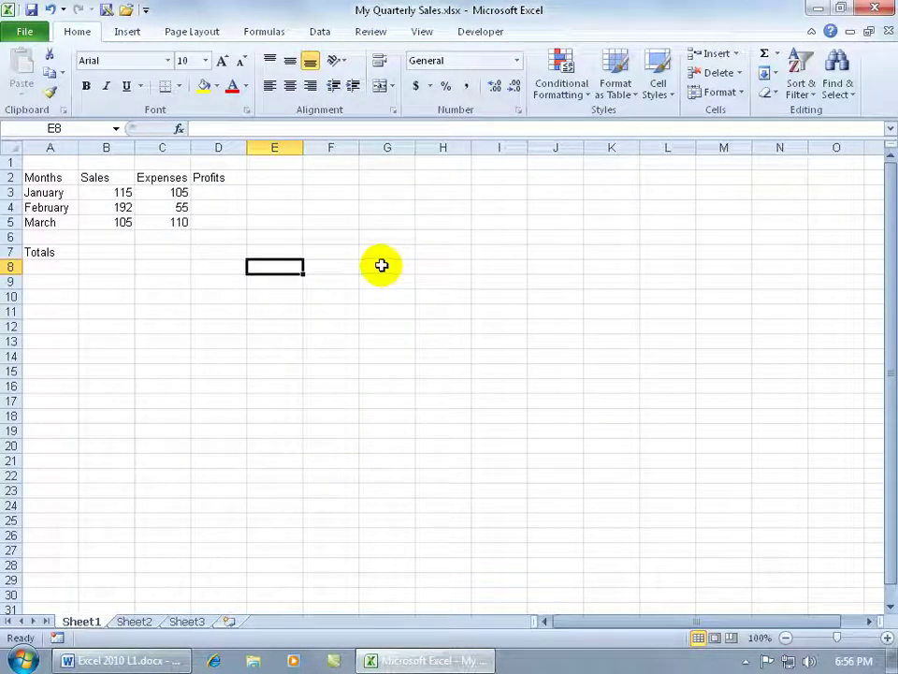